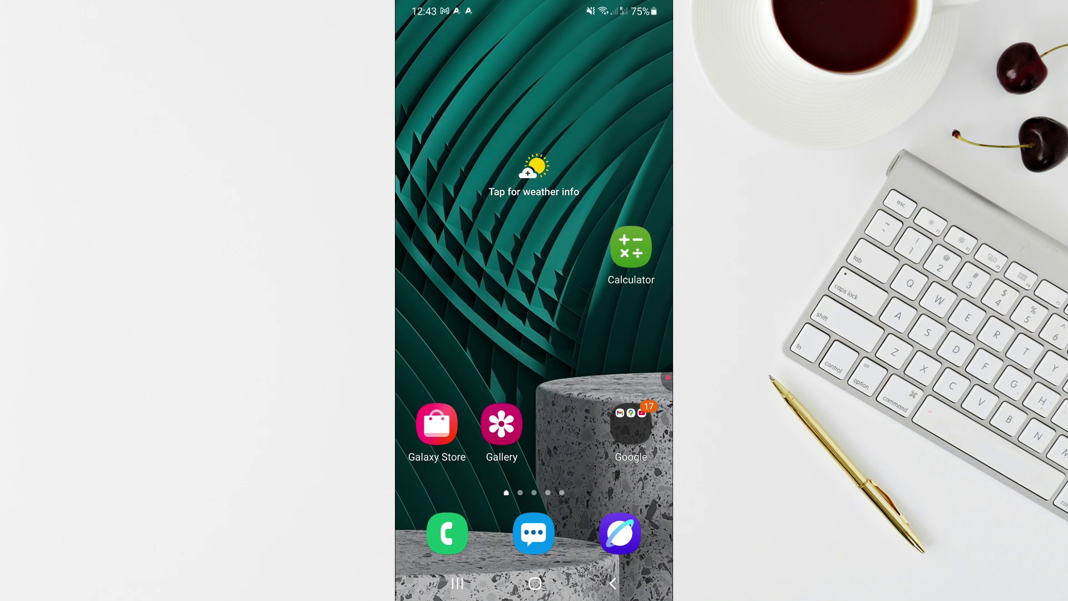
# - Open the app drawer and page through to its last page of apps
pyautogui.moveTo(534, 417); pyautogui.dragTo(534, 208)
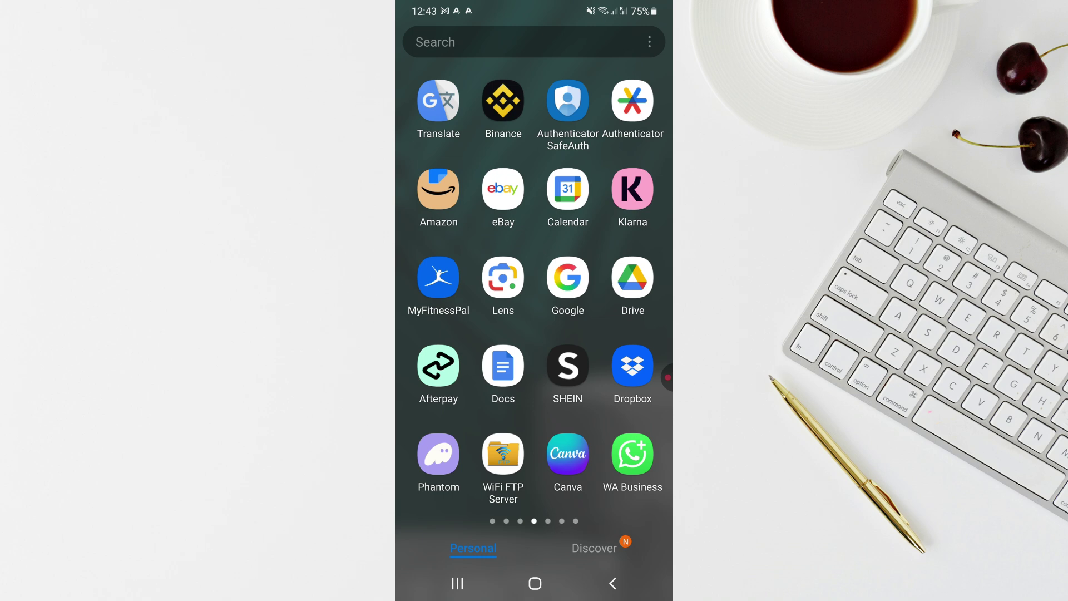
pyautogui.moveTo(626, 293); pyautogui.dragTo(443, 292)
pyautogui.moveTo(626, 292); pyautogui.dragTo(442, 292)
pyautogui.moveTo(626, 292); pyautogui.dragTo(442, 293)
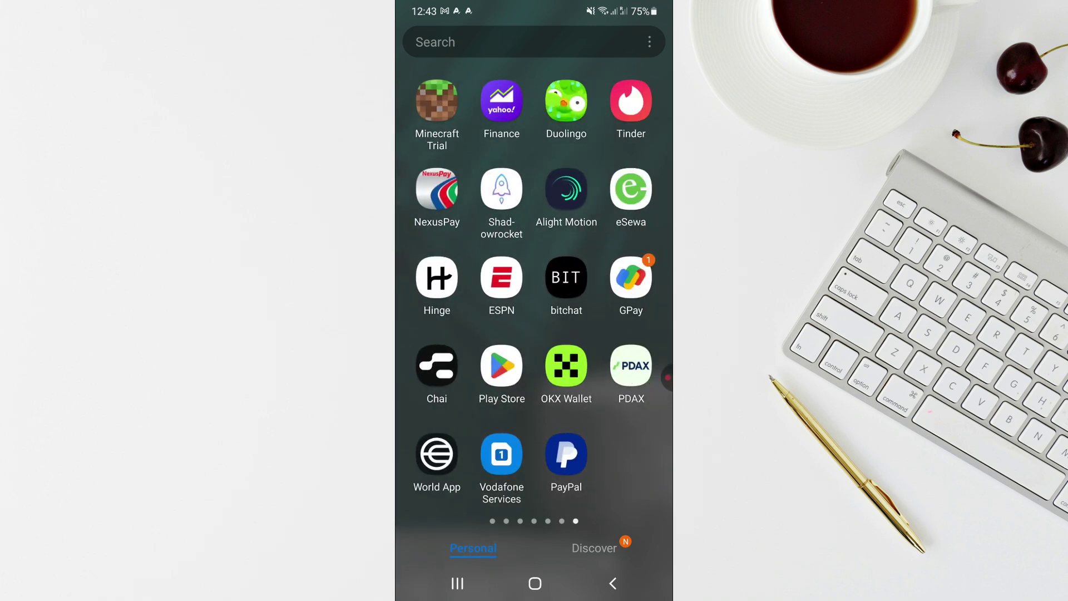
# - Launch Google Play Store from the app drawer
pyautogui.click(503, 366)
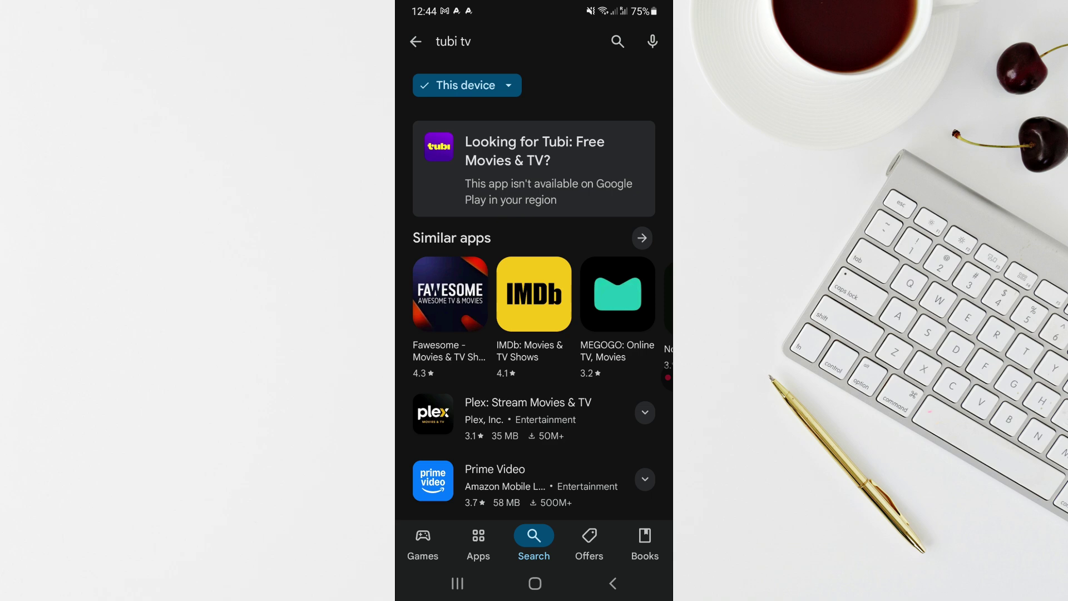
# - Go home, page back to the first apps page, and launch Chrome from the Google folder
pyautogui.click(535, 584)
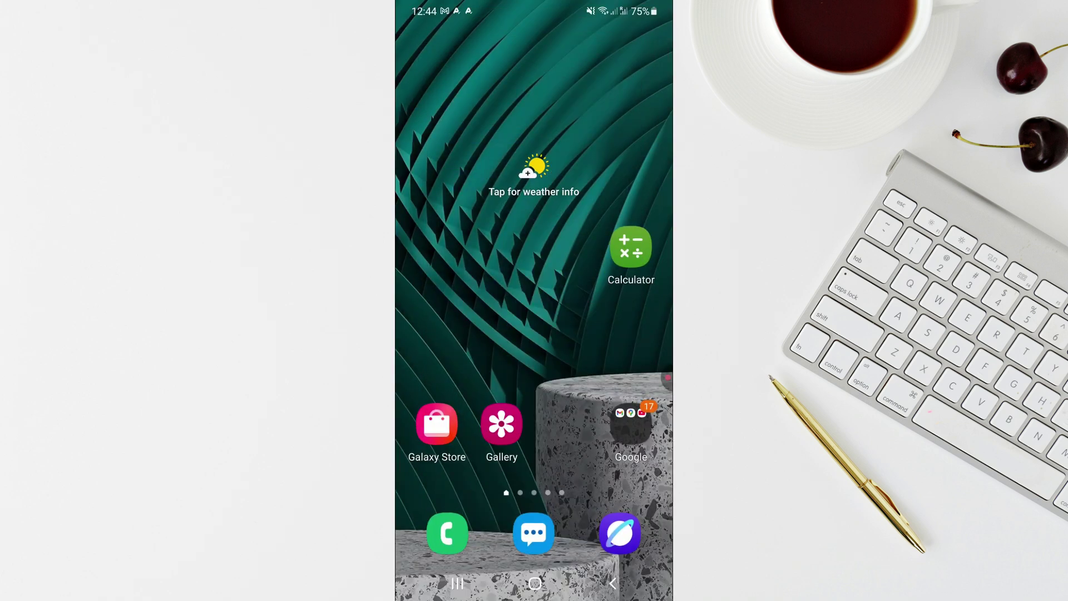
pyautogui.moveTo(534, 334); pyautogui.dragTo(534, 167)
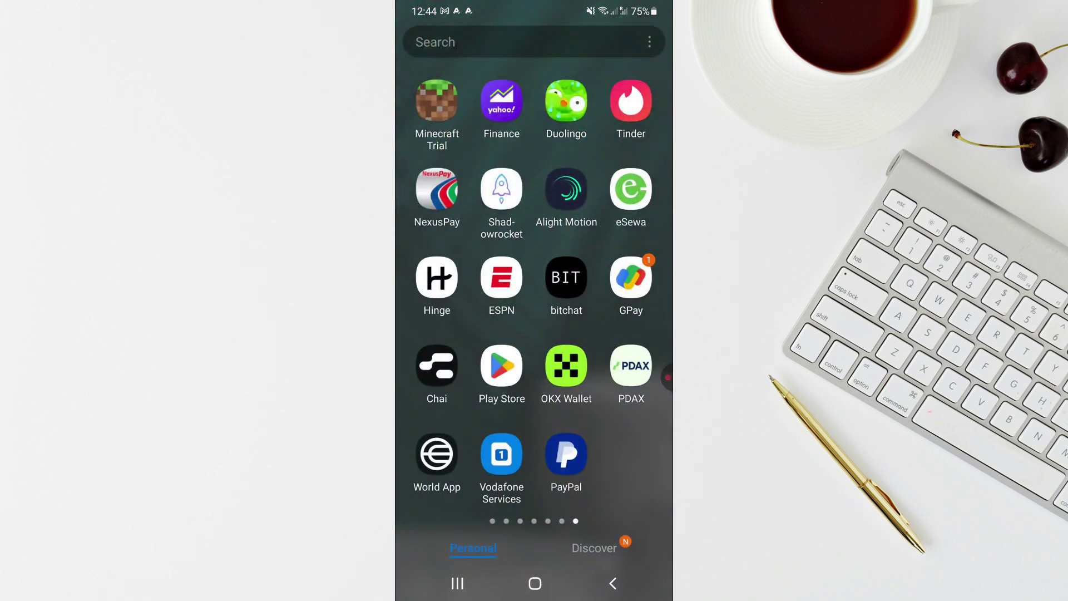
pyautogui.moveTo(434, 292); pyautogui.dragTo(634, 292)
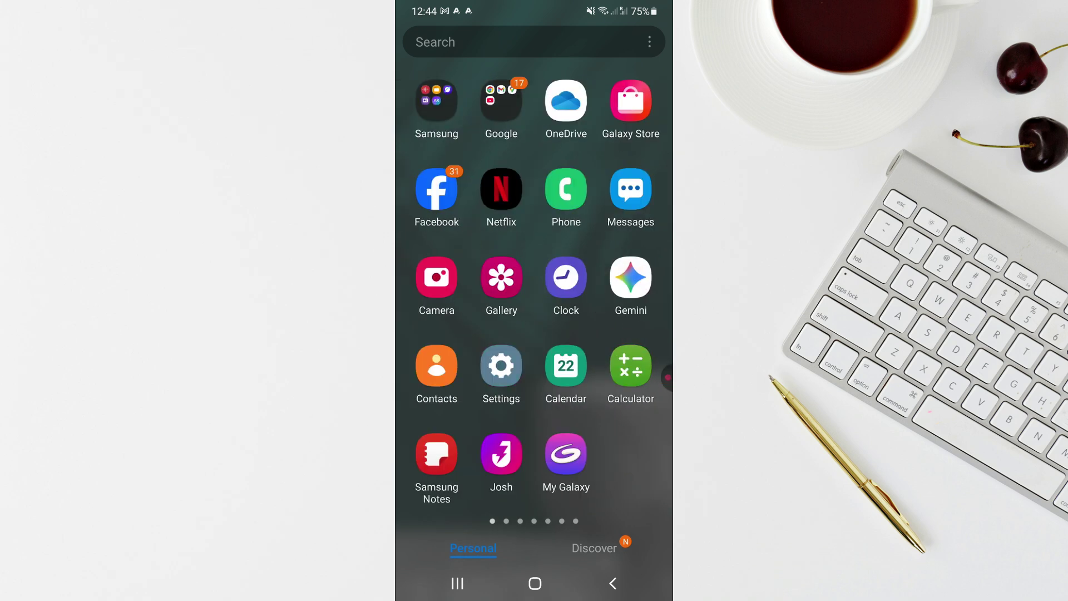
pyautogui.click(502, 100)
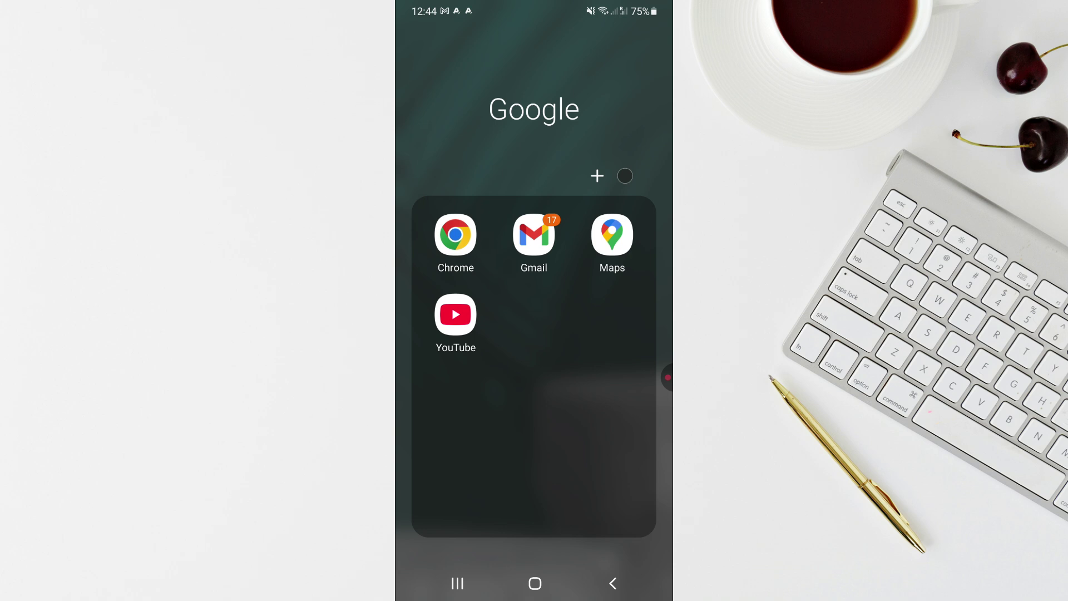
pyautogui.click(455, 230)
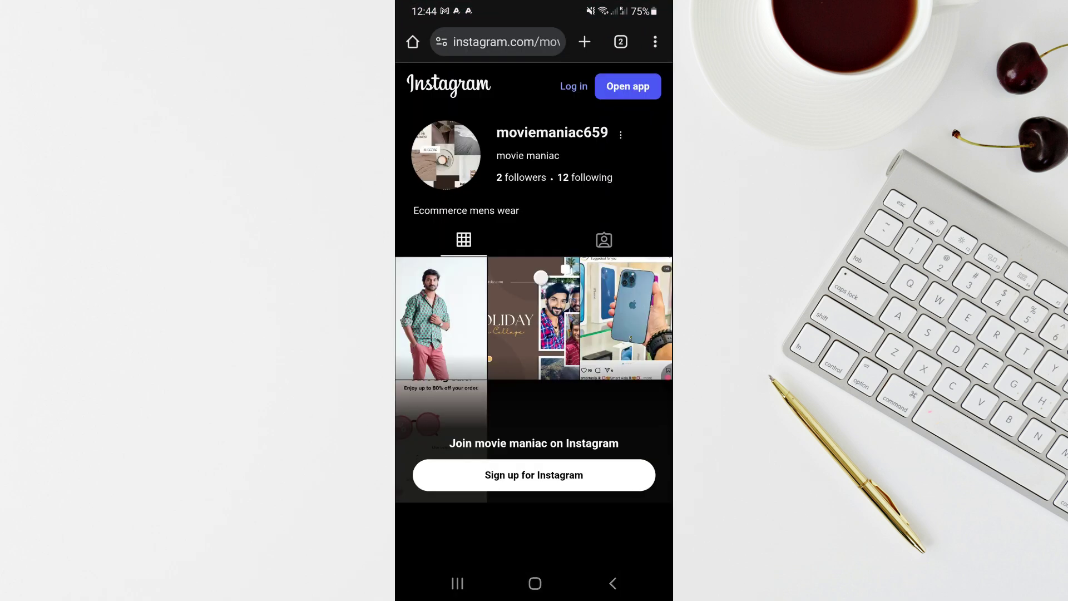
# - In a new tab, rerun the 'tubi tv apk' Google search from history
pyautogui.click(621, 42)
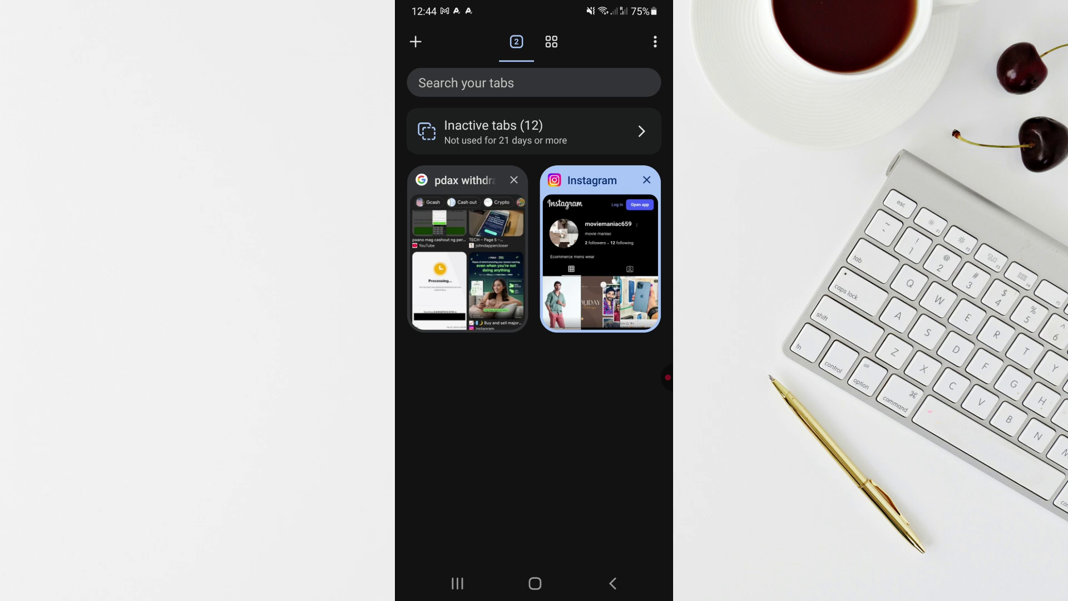
pyautogui.click(416, 42)
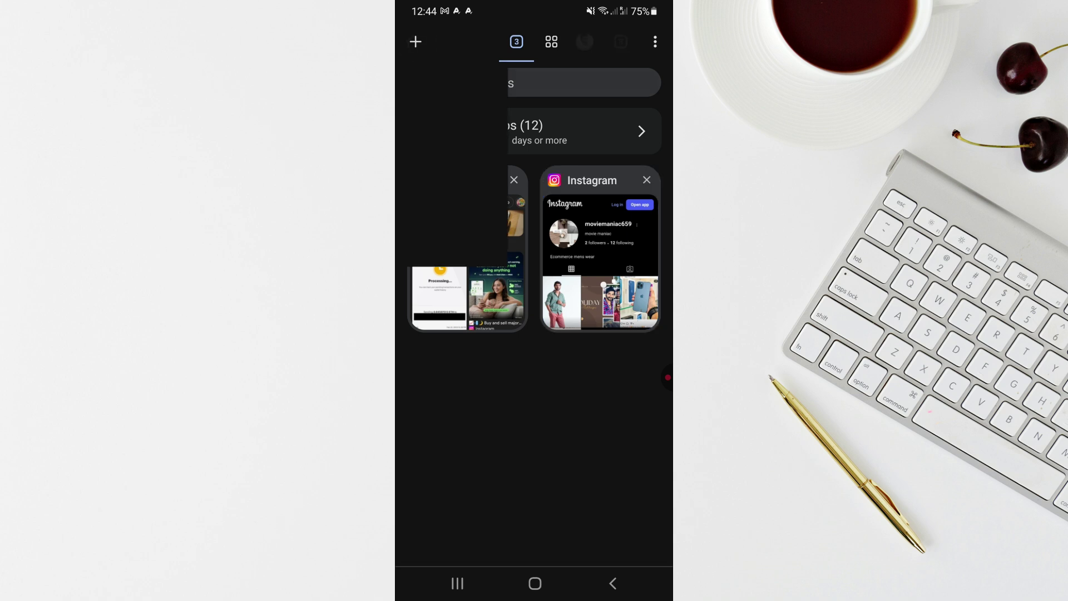
pyautogui.click(501, 146)
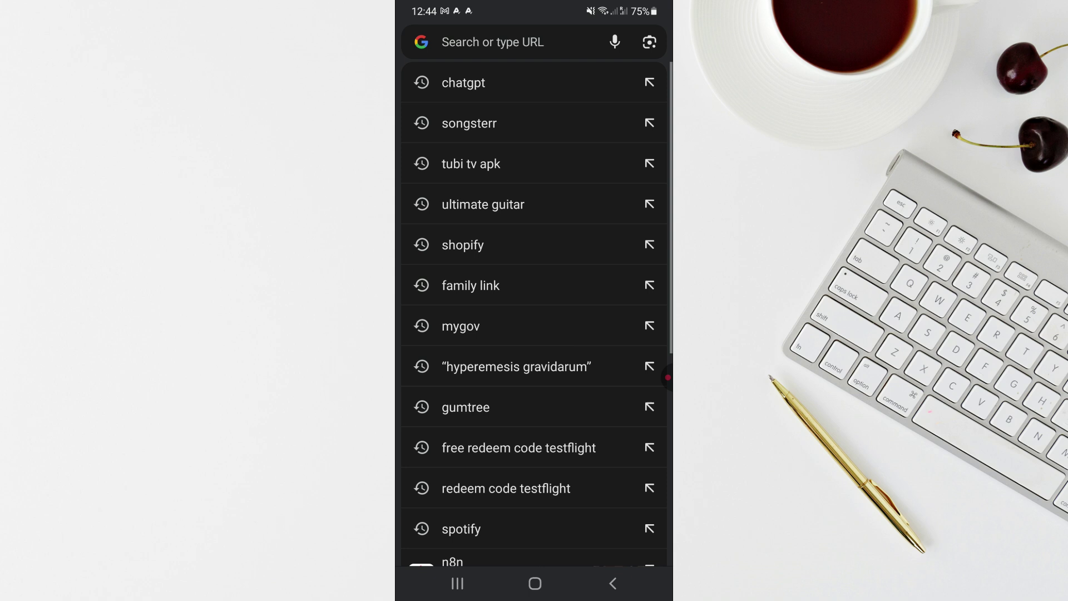
pyautogui.click(649, 164)
pyautogui.write('tubi tv')
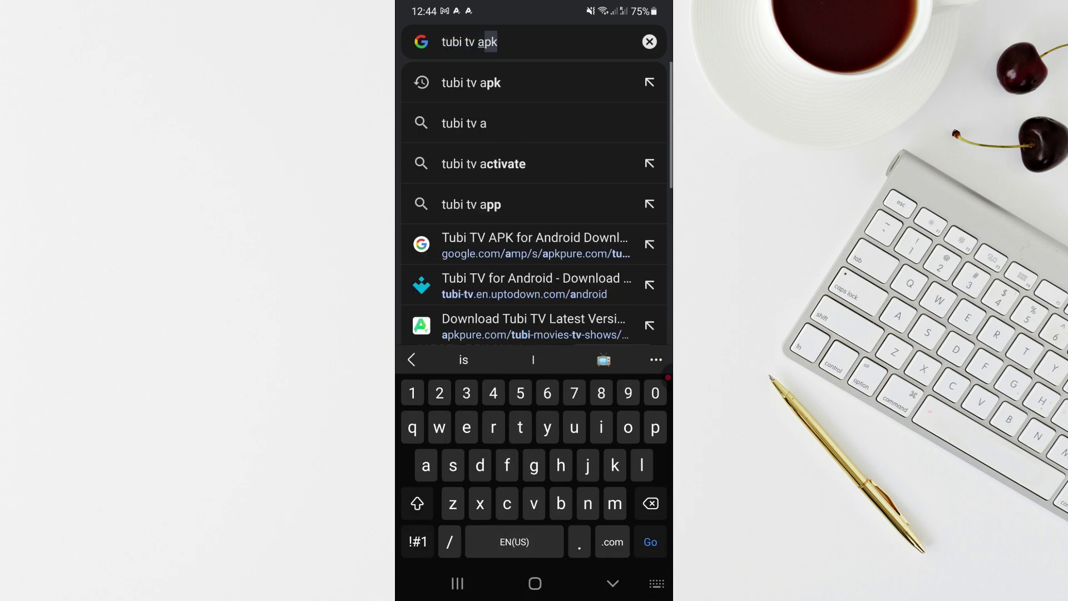
pyautogui.write('apk')
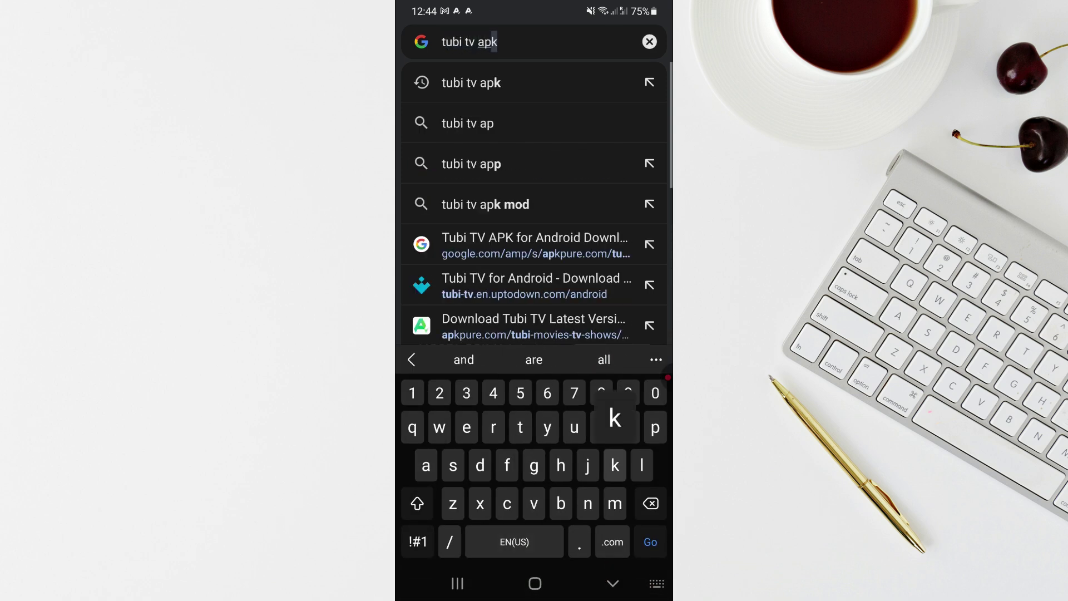
pyautogui.press('Return')
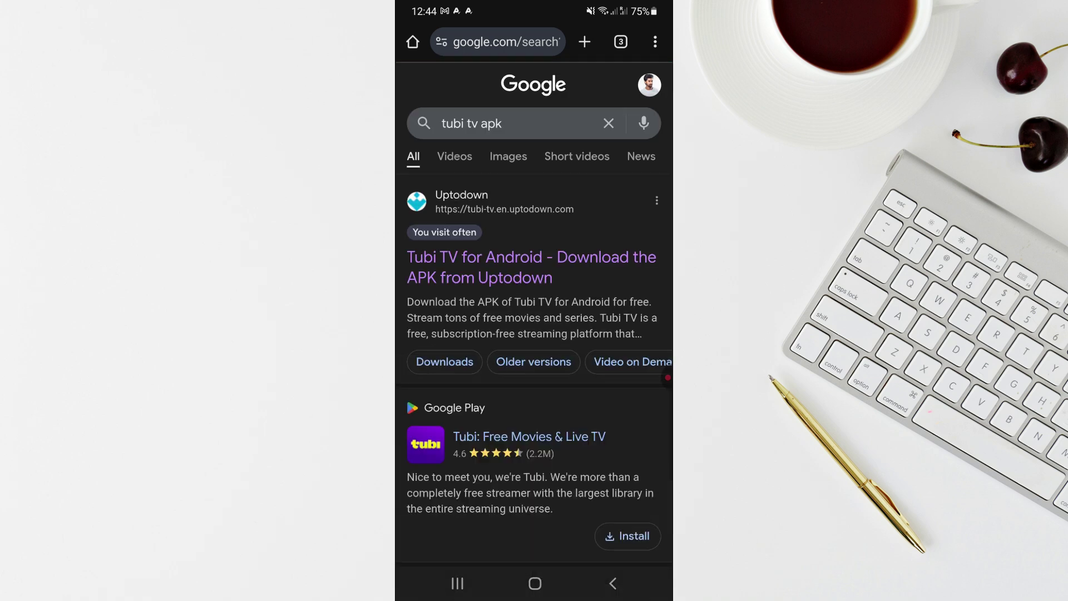
# - Open Uptodown's Tubi TV 9.32.1 latest-version page and dismiss the full-screen Tubi ad
pyautogui.click(501, 266)
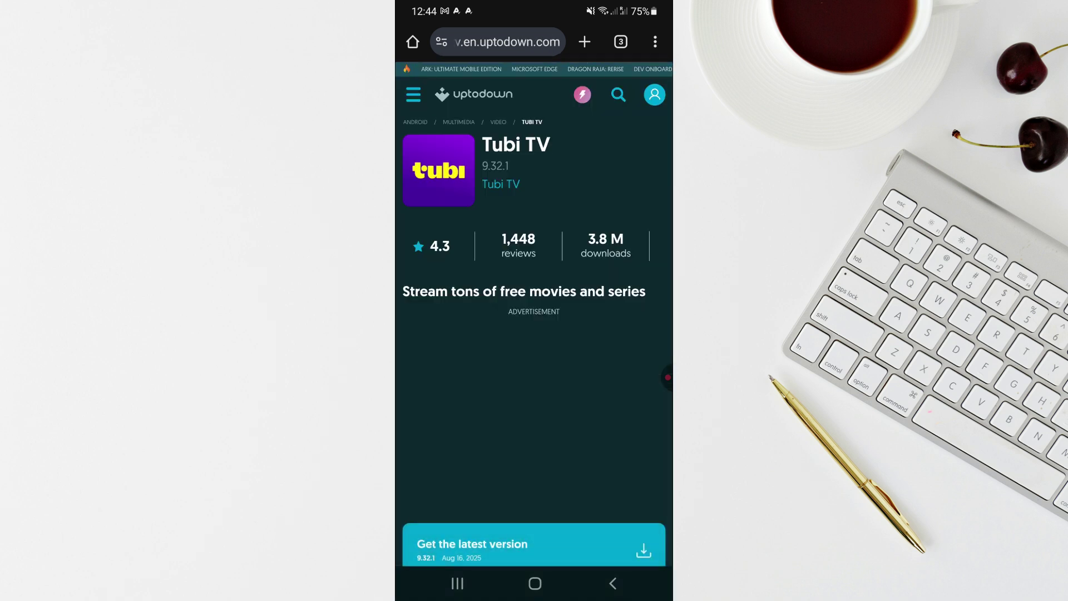
pyautogui.scroll(-5, 535, 376)
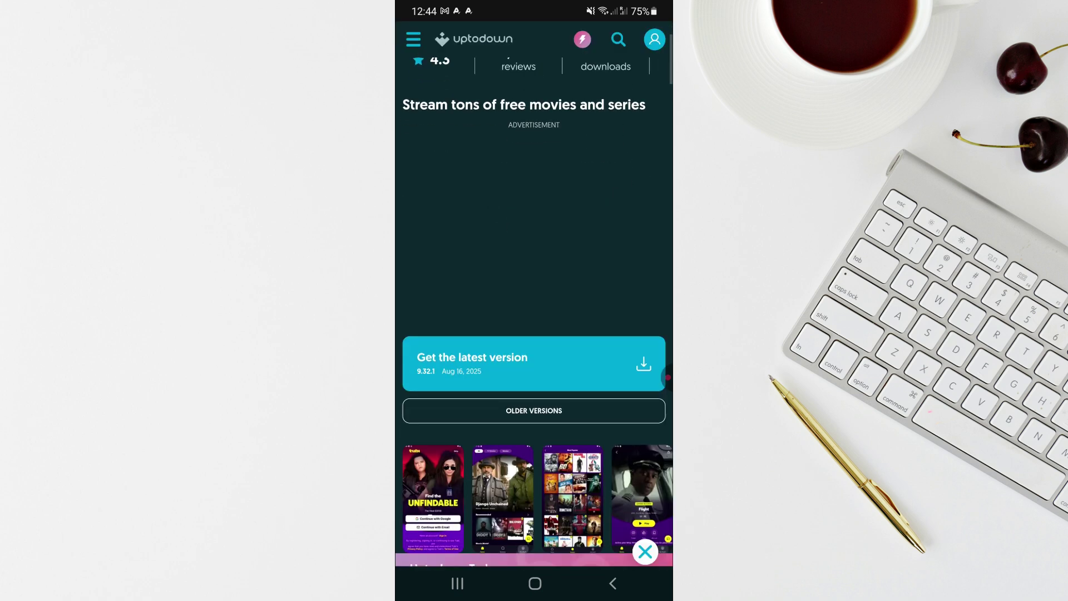
pyautogui.click(534, 281)
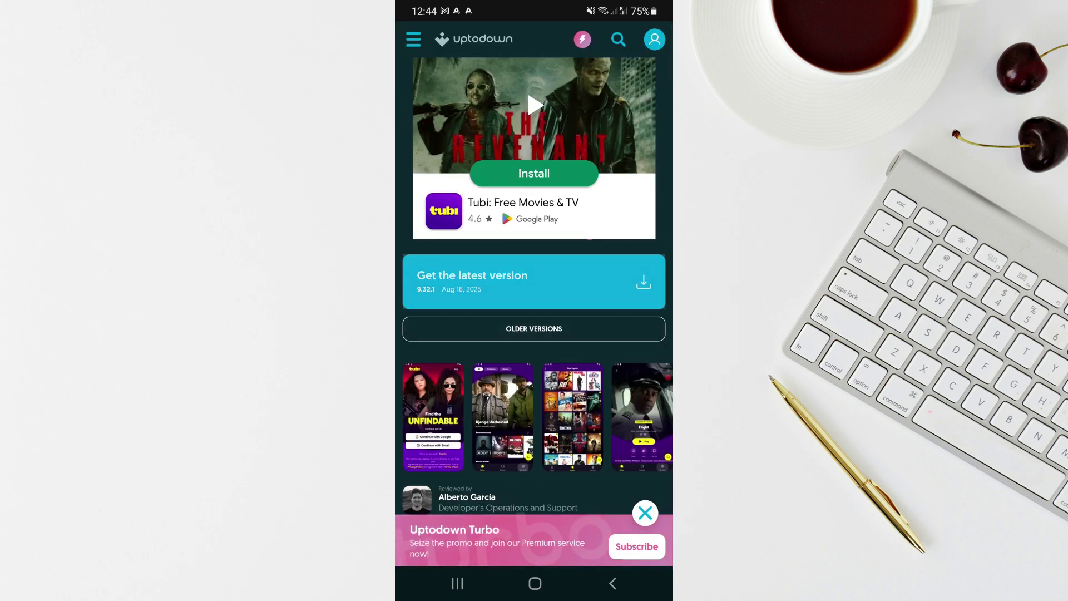
pyautogui.click(648, 37)
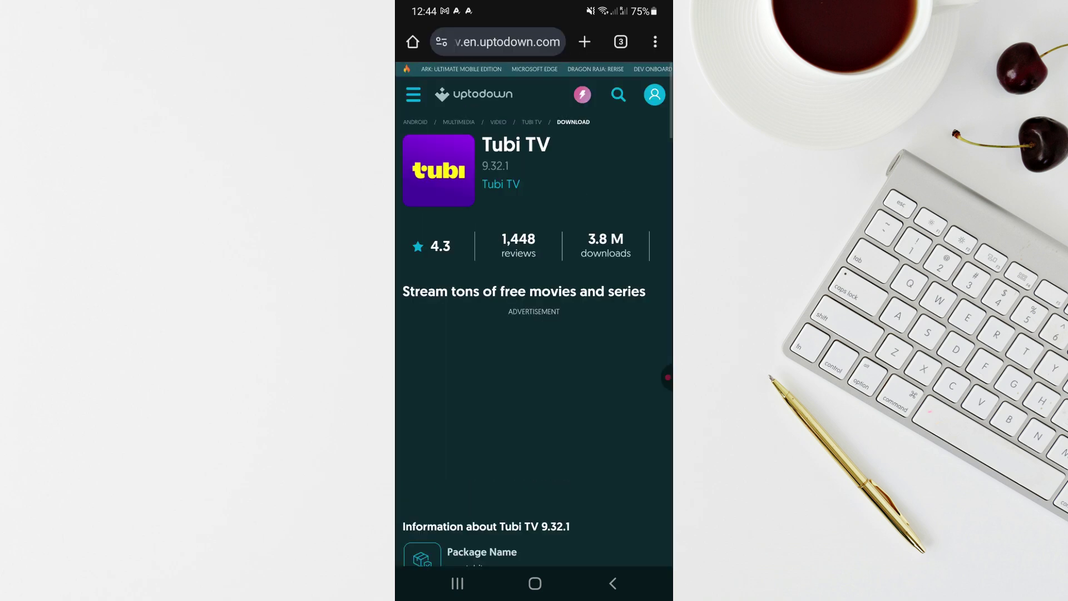
pyautogui.scroll(-5, 535, 375)
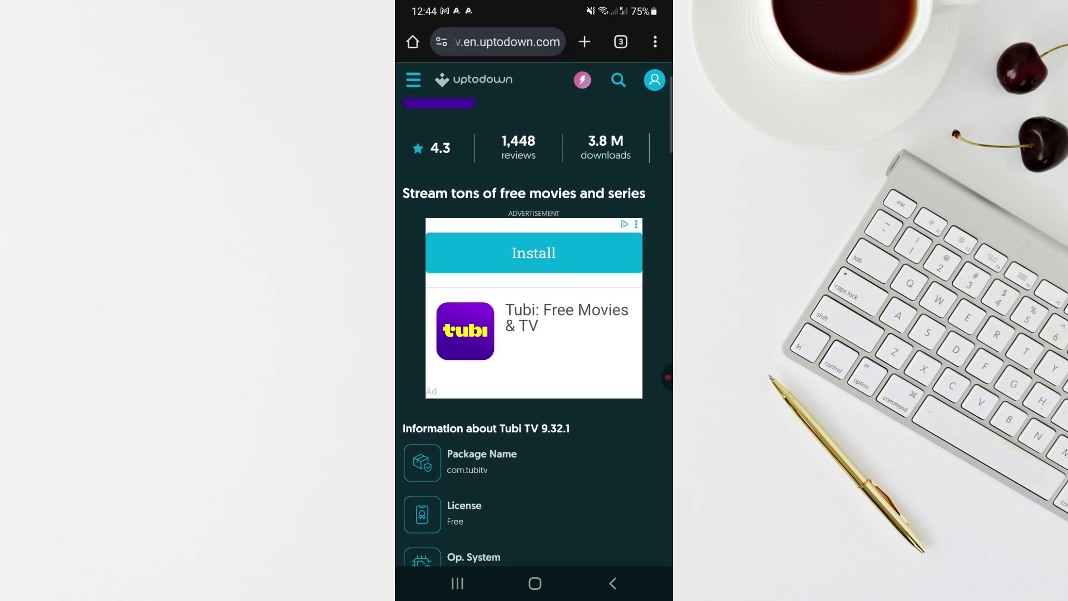
pyautogui.scroll(-5, 535, 375)
pyautogui.scroll(-4, 535, 334)
pyautogui.scroll(-4, 534, 333)
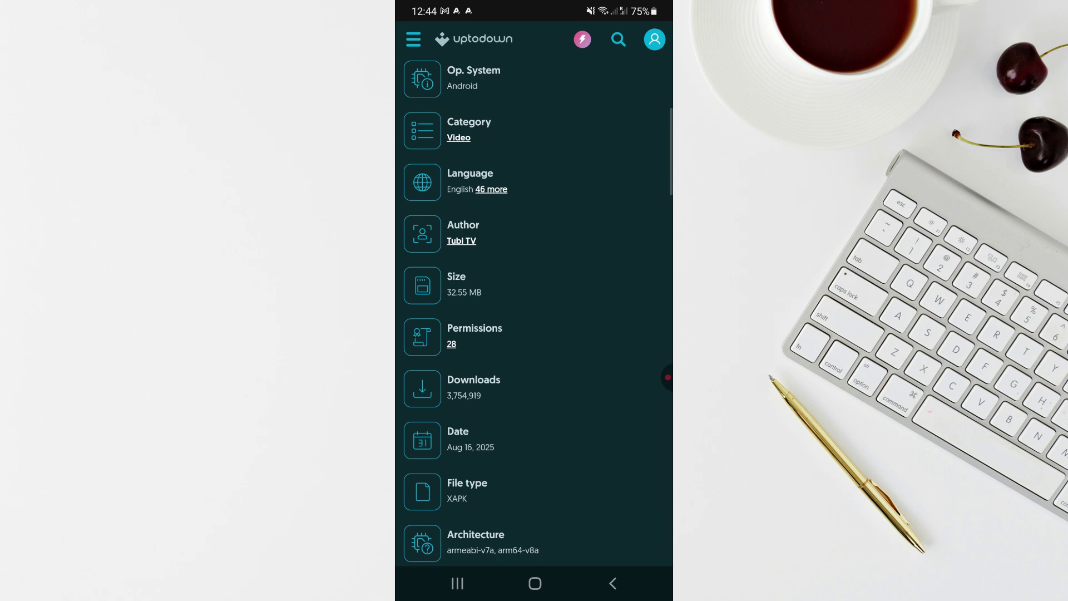
pyautogui.scroll(-4, 534, 333)
pyautogui.scroll(-3, 534, 334)
pyautogui.scroll(-3, 534, 334)
pyautogui.scroll(-3, 535, 334)
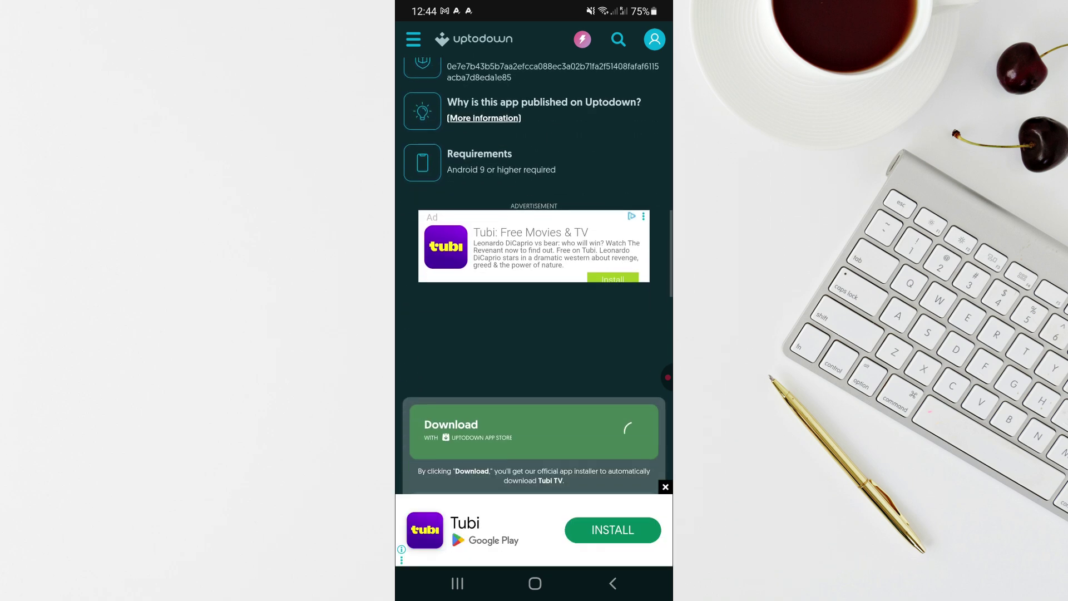
pyautogui.scroll(-2, 534, 334)
pyautogui.scroll(-3, 534, 334)
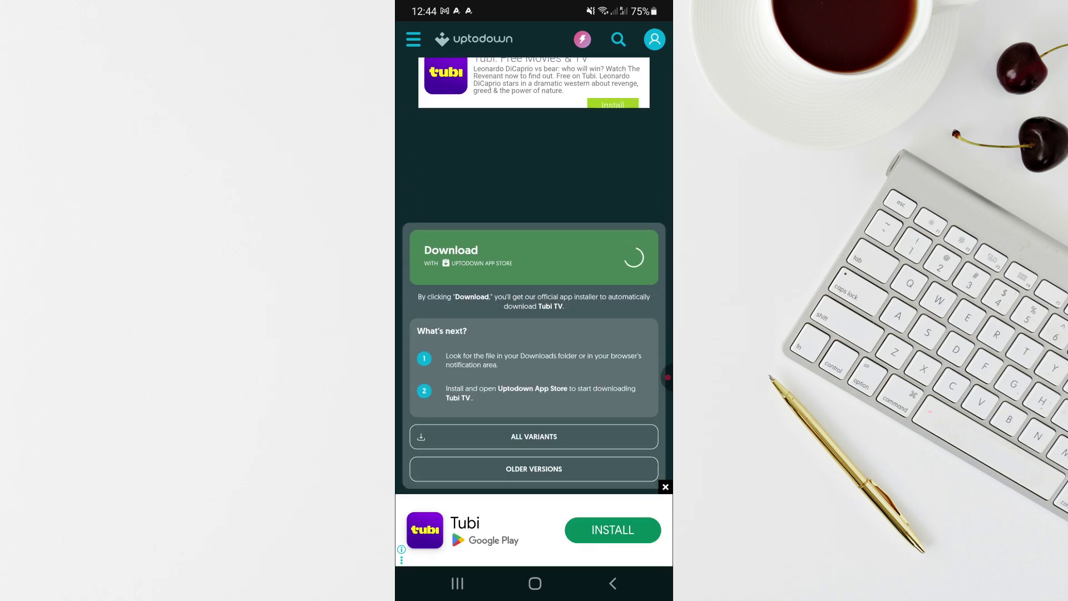
pyautogui.scroll(-3, 534, 334)
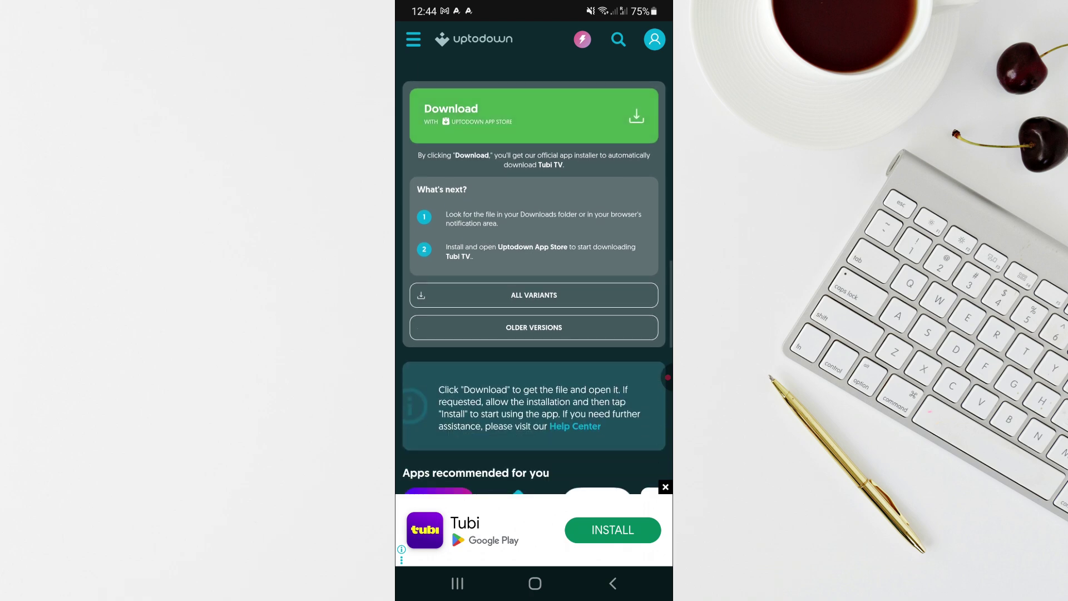
pyautogui.scroll(-4, 534, 334)
pyautogui.scroll(5, 534, 334)
pyautogui.scroll(2, 534, 334)
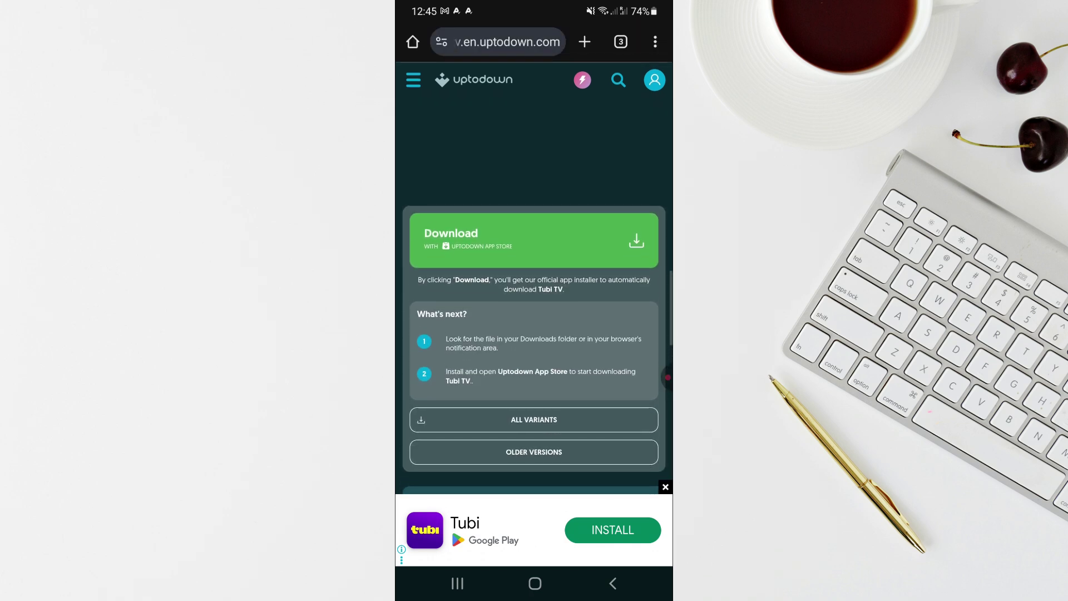
# - Download uptodown-com.tubitv.apk despite the harmful-file warning and accept installing Uptodown App Store
pyautogui.click(534, 240)
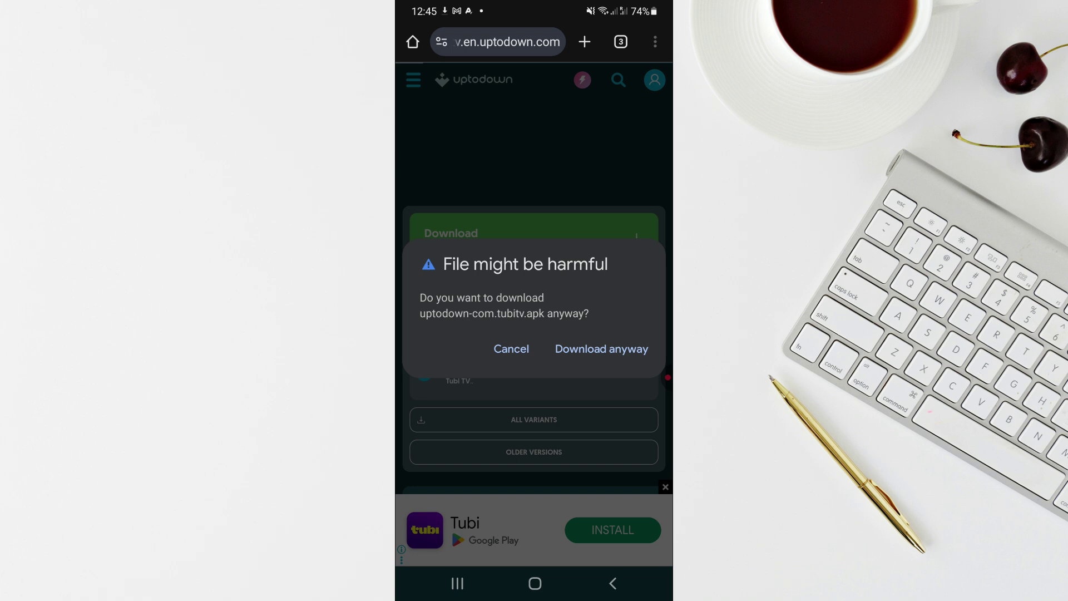
pyautogui.click(601, 349)
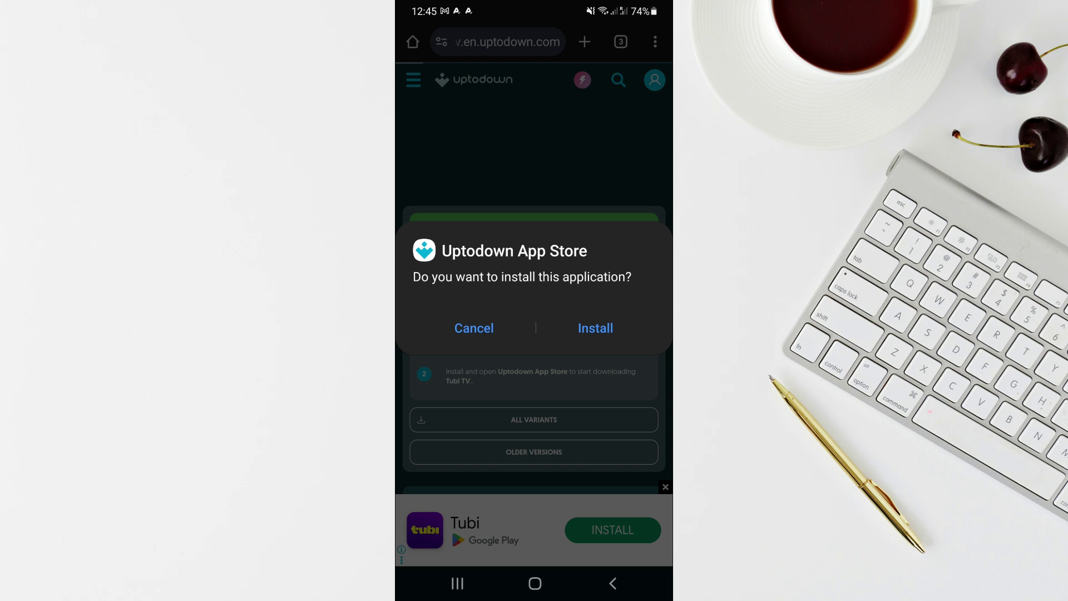
pyautogui.click(594, 328)
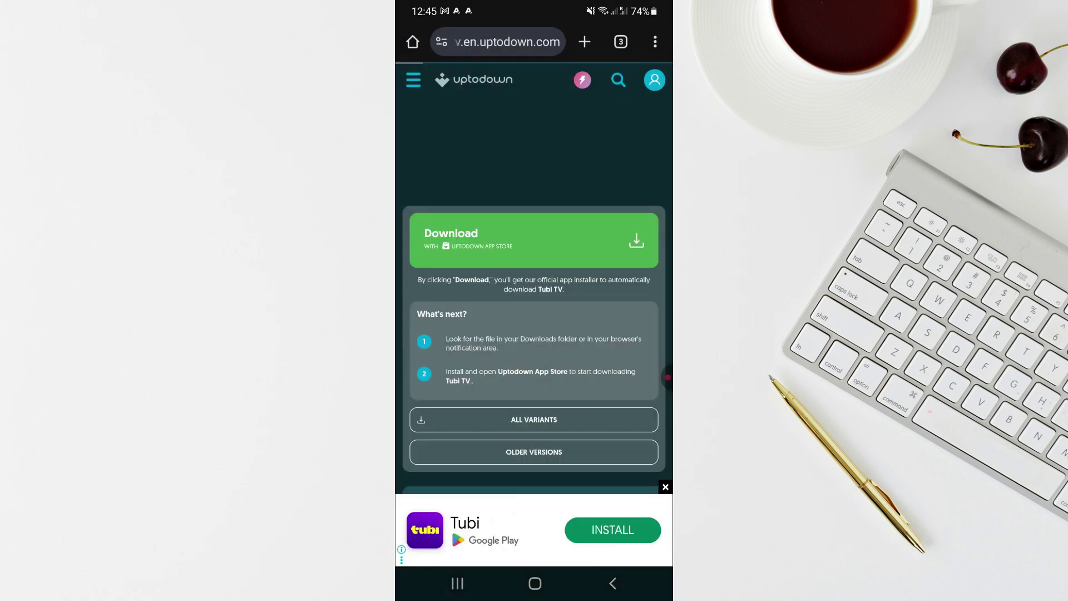
# - Go to Chrome's start page, then back to the Android home screen
pyautogui.click(413, 42)
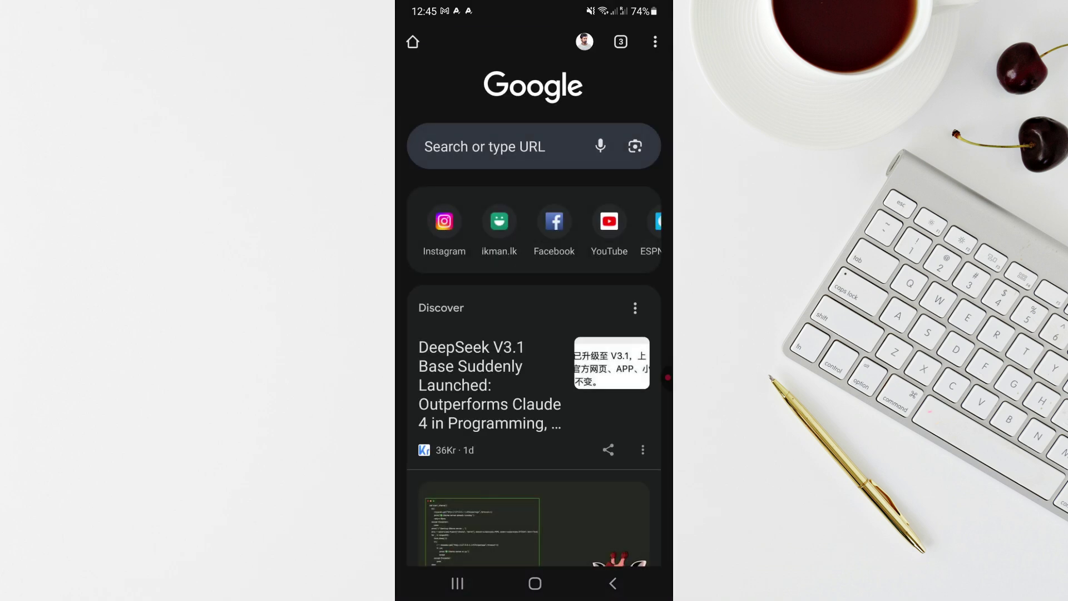
pyautogui.click(534, 584)
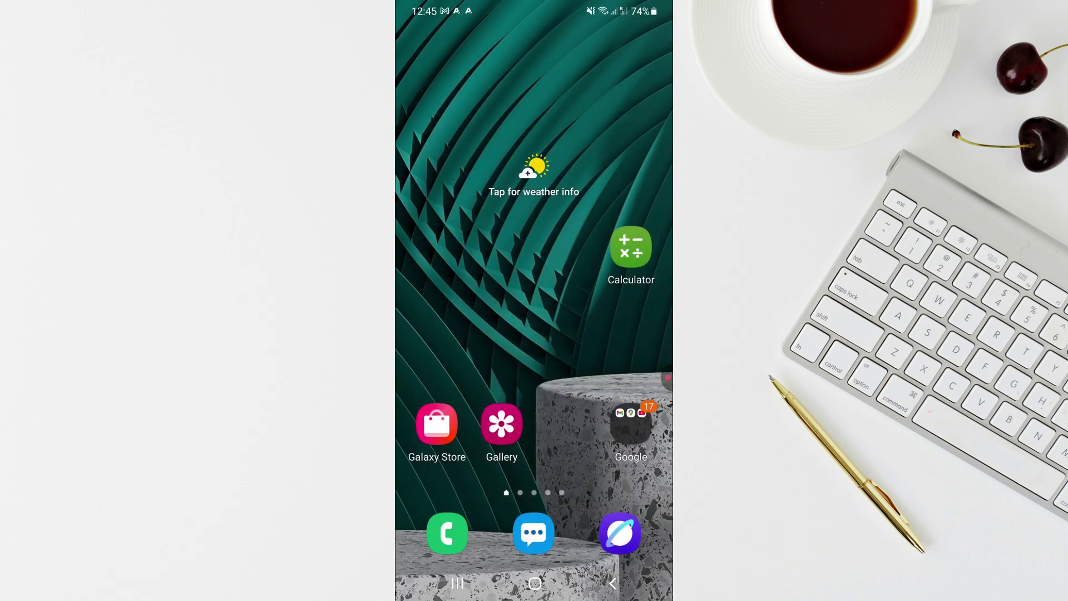